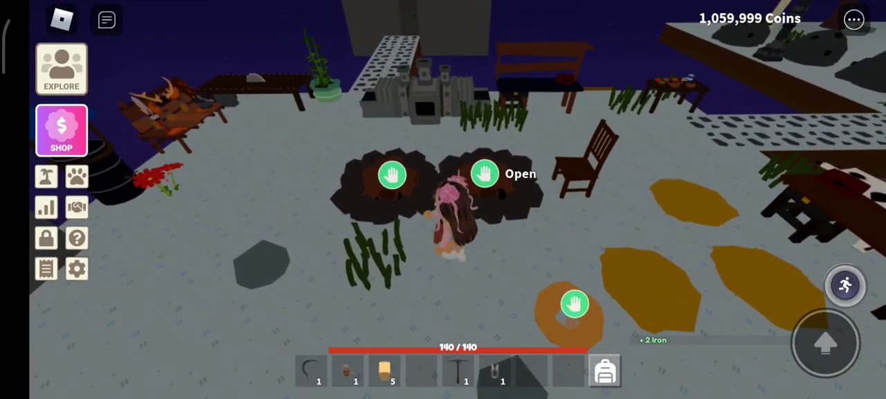
# Step: Empty the furnaces' output slots and go to the wheat field holding the Stone Sickle
pyautogui.click(484, 174)
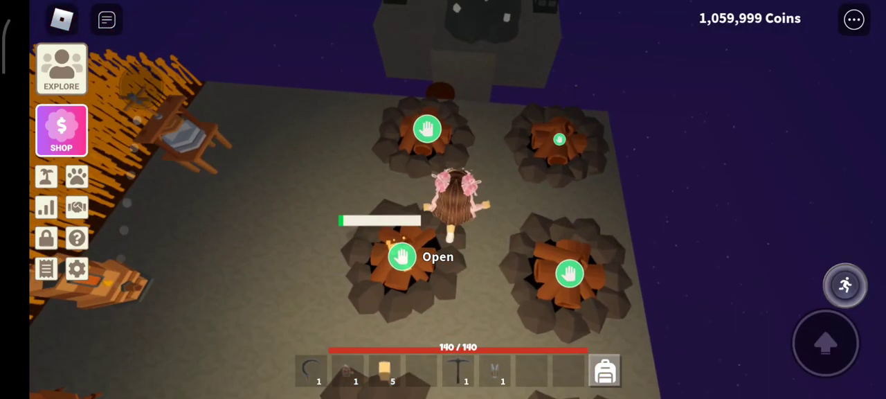
pyautogui.press('e')
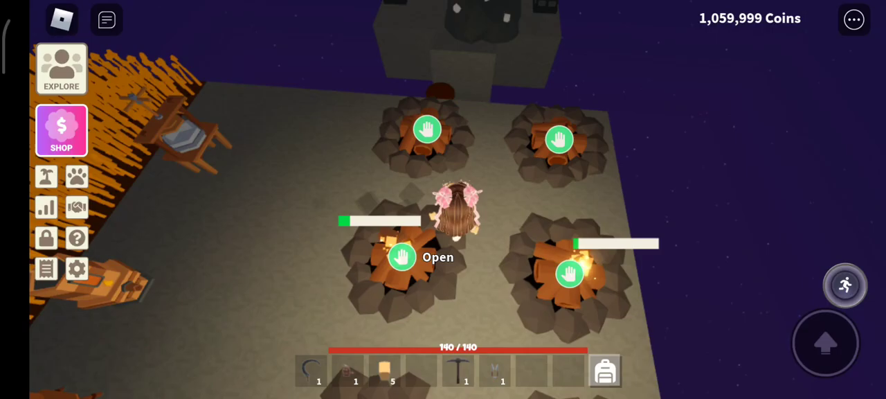
pyautogui.press('e')
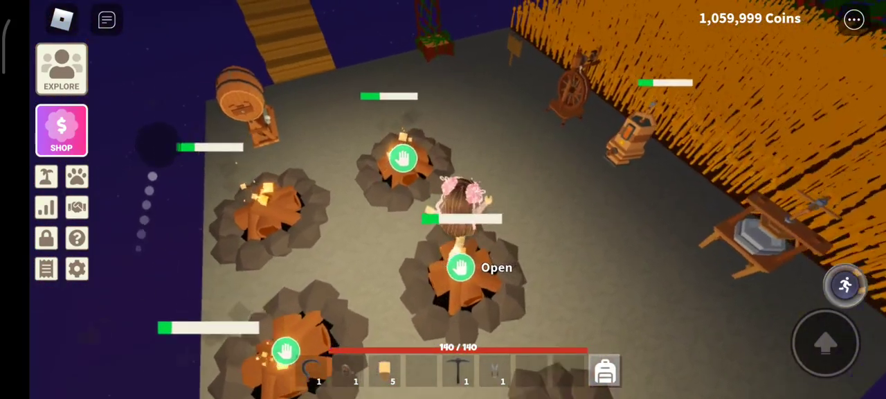
pyautogui.press('e')
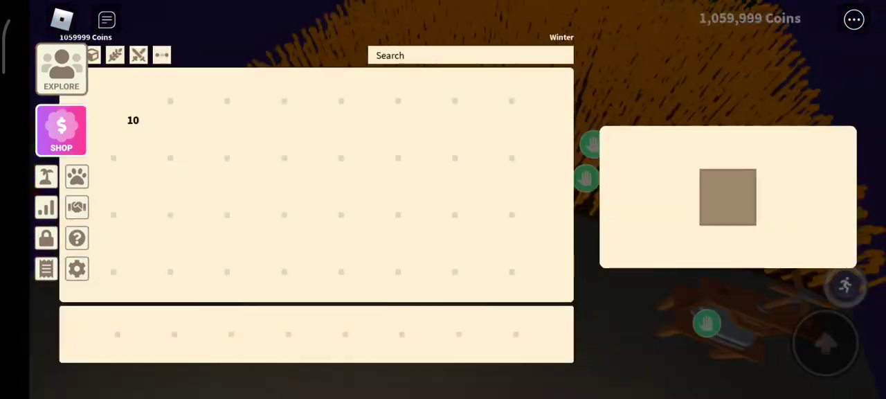
pyautogui.press('e')
pyautogui.press('e')
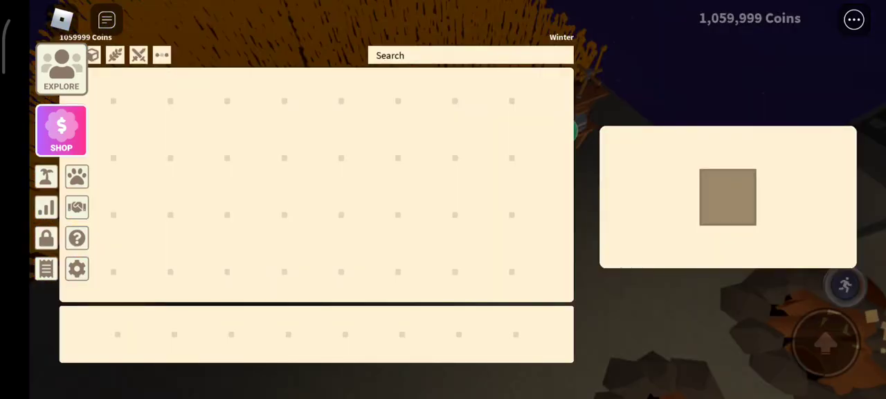
pyautogui.press('e')
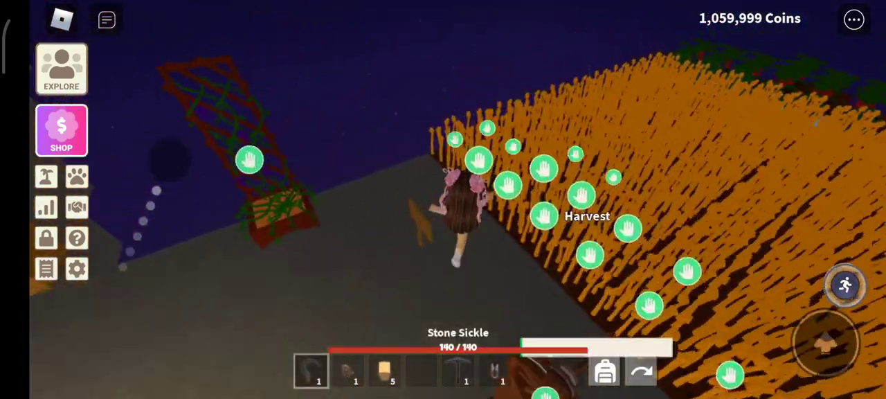
# Step: Cut the ripe wheat field row by row with the Stone Sickle
pyautogui.press('e')
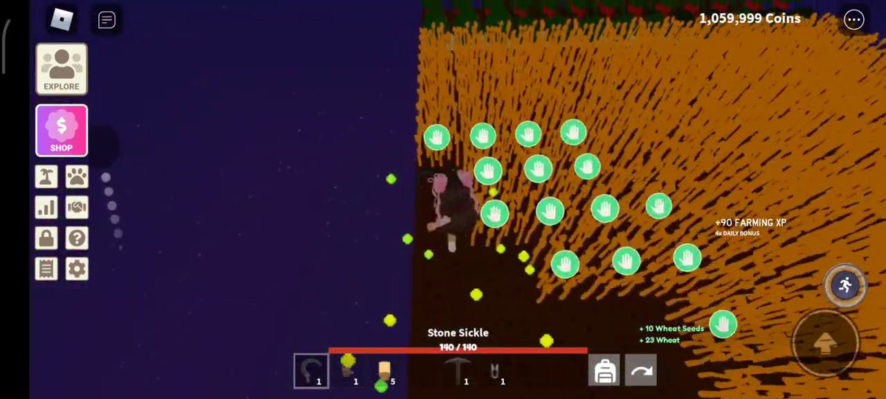
pyautogui.press('e')
pyautogui.press('e')
pyautogui.press('e')
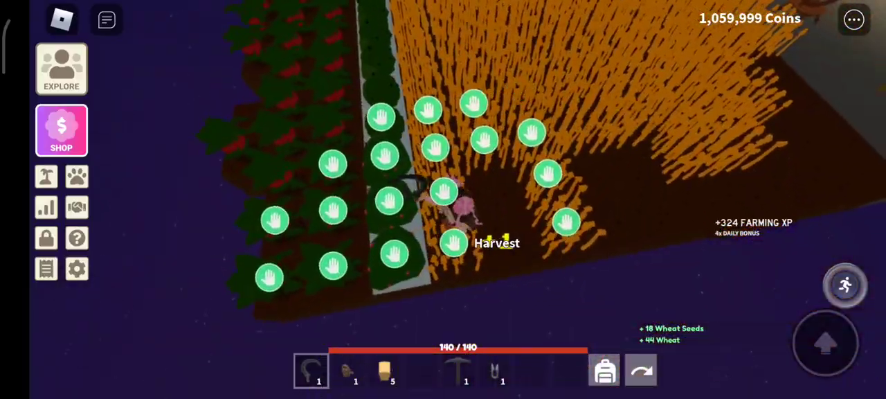
pyautogui.press('e')
pyautogui.press('e')
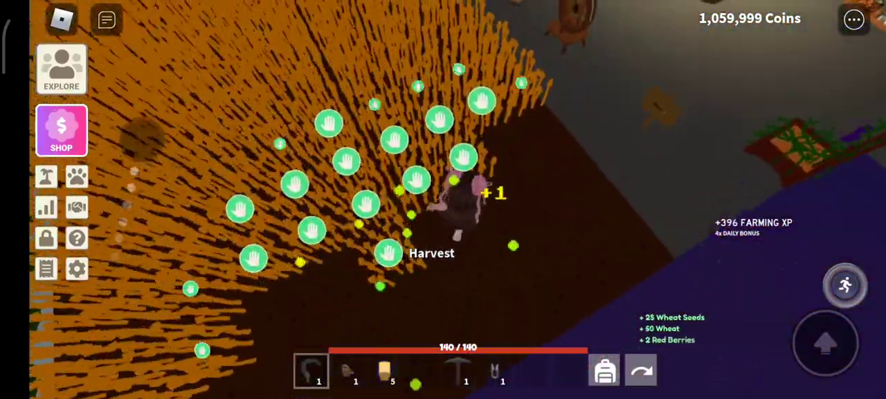
pyautogui.press('e')
pyautogui.press('e')
pyautogui.press('e')
pyautogui.press('e')
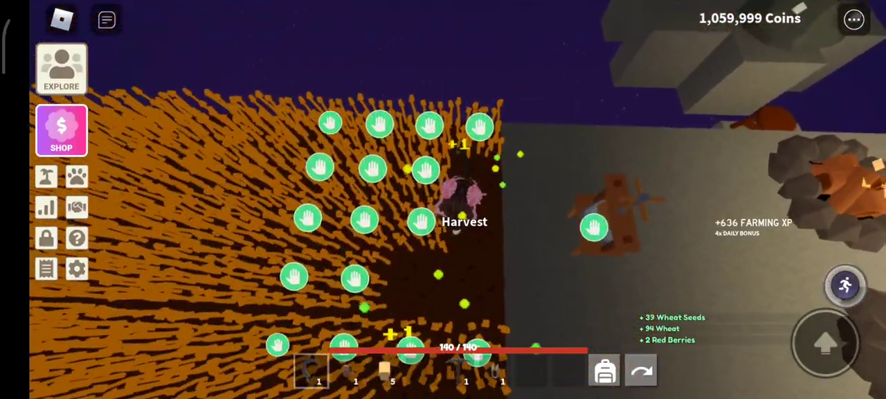
pyautogui.press('e')
pyautogui.press('e')
pyautogui.press('e')
pyautogui.press('e')
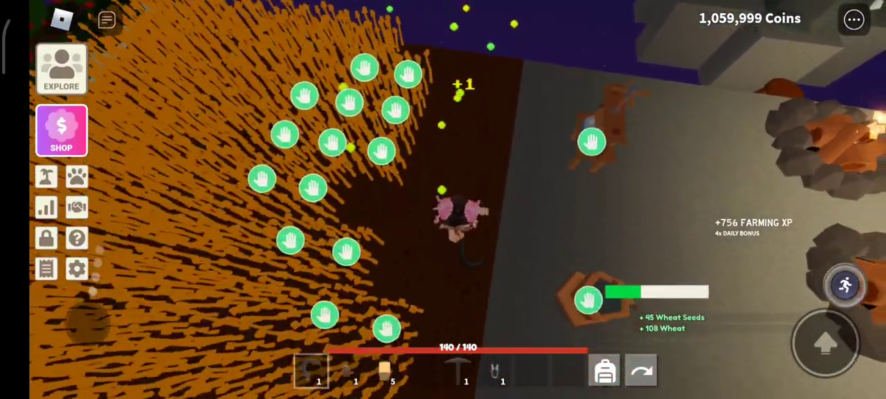
pyautogui.press('e')
pyautogui.press('e')
pyautogui.press('e')
pyautogui.press('e')
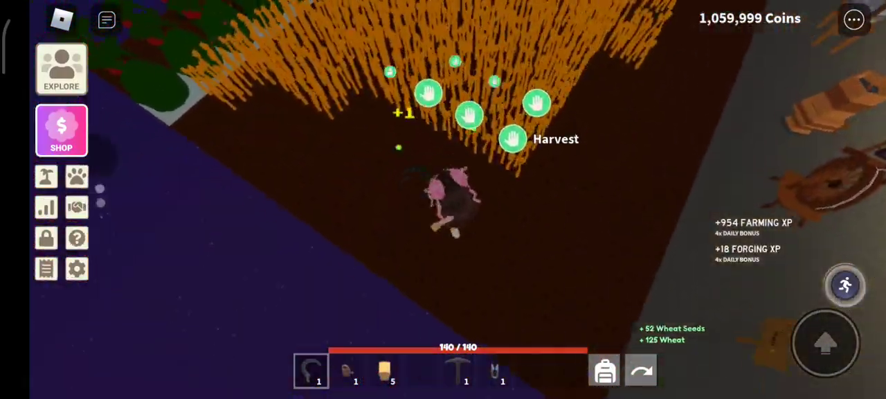
pyautogui.press('e')
pyautogui.press('e')
pyautogui.press('e')
pyautogui.press('e')
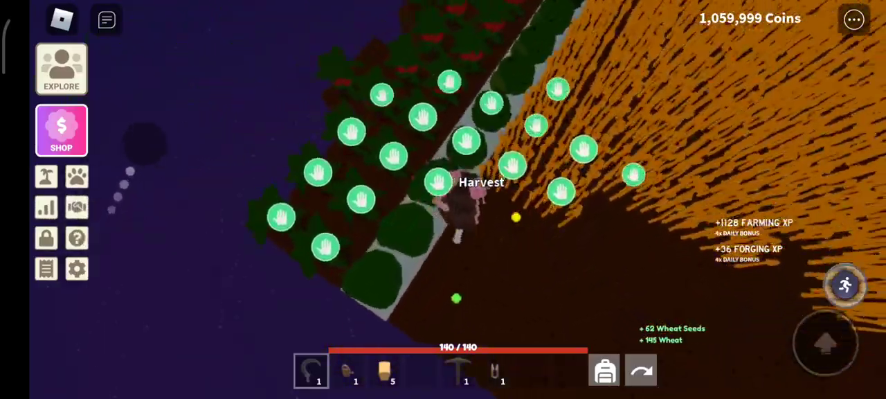
pyautogui.press('e')
pyautogui.press('e')
pyautogui.press('e')
pyautogui.press('e')
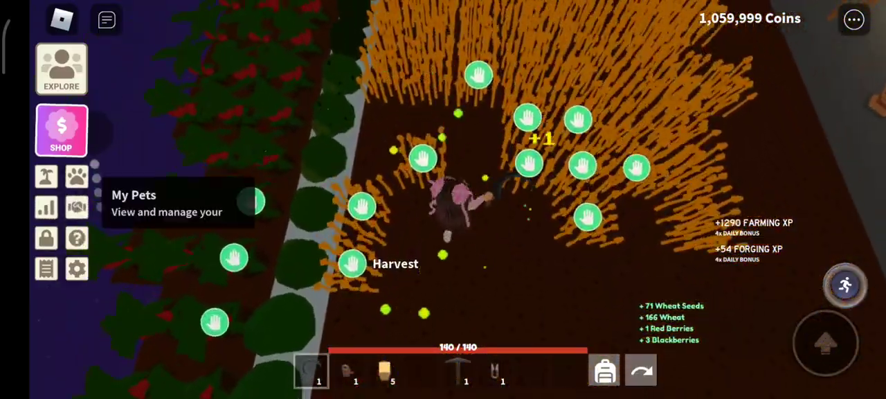
pyautogui.press('e')
pyautogui.press('e')
pyautogui.press('e')
pyautogui.press('e')
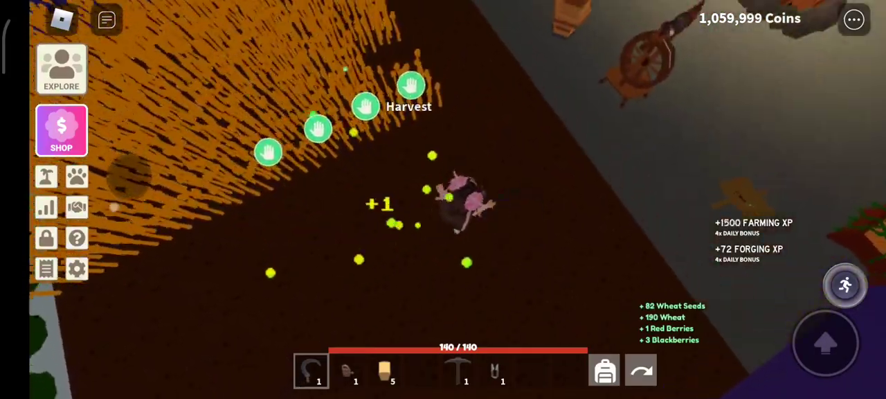
pyautogui.press('e')
pyautogui.press('e')
pyautogui.press('e')
pyautogui.press('e')
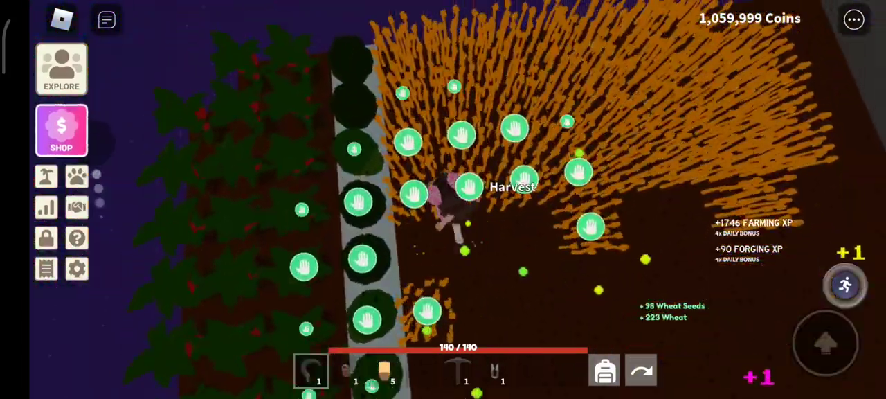
pyautogui.press('e')
pyautogui.press('e')
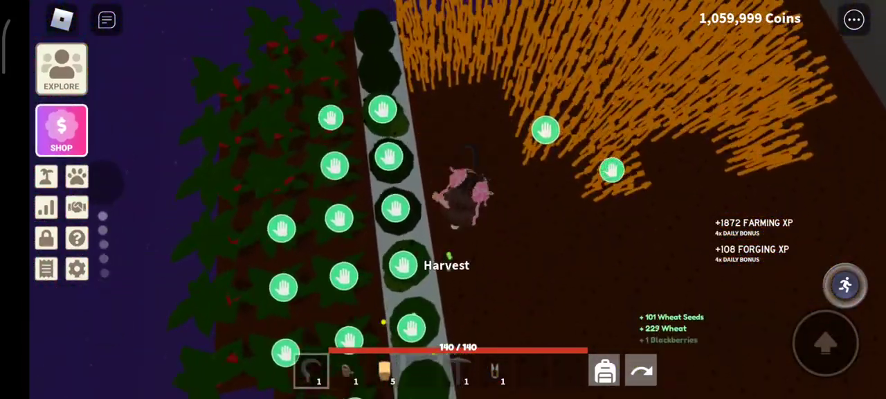
pyautogui.press('e')
pyautogui.press('e')
pyautogui.press('e')
pyautogui.press('e')
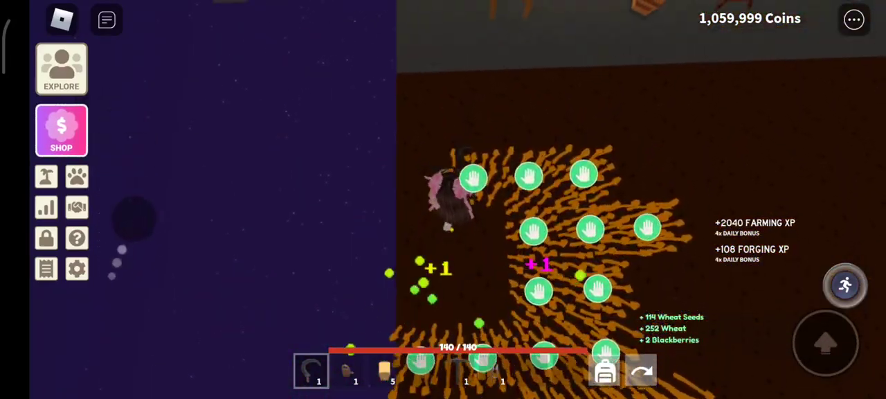
pyautogui.press('e')
pyautogui.press('e')
pyautogui.press('e')
pyautogui.press('e')
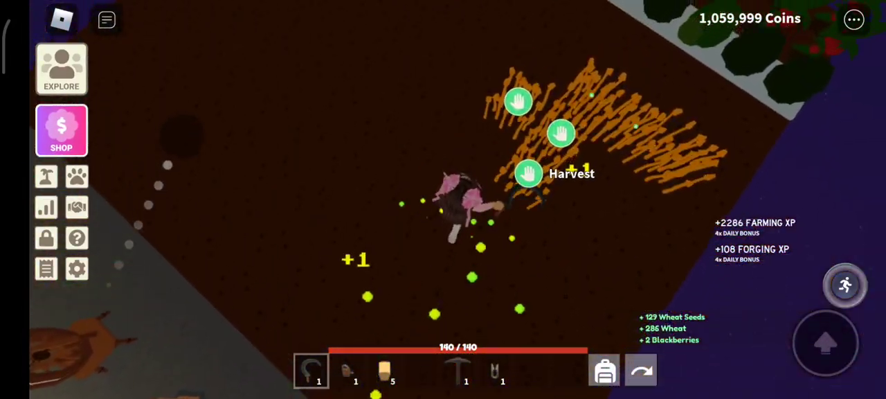
pyautogui.press('e')
pyautogui.press('e')
pyautogui.press('e')
pyautogui.press('e')
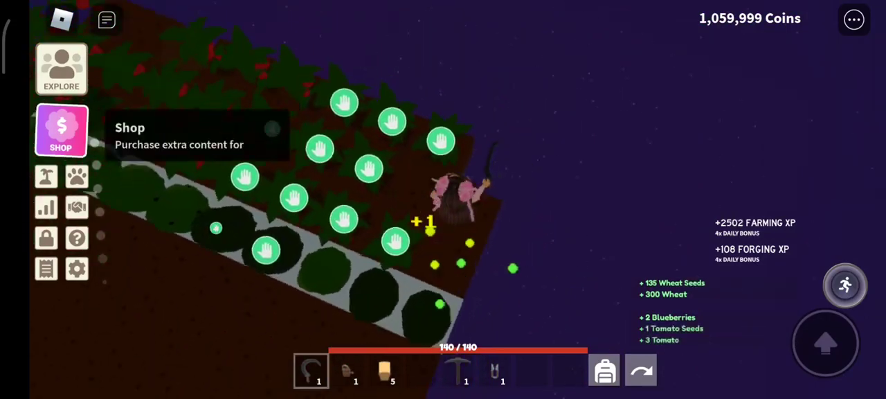
pyautogui.press('e')
pyautogui.press('e')
# Step: Harvest the ripe tomato plants along the tomato row
pyautogui.press('e')
pyautogui.press('e')
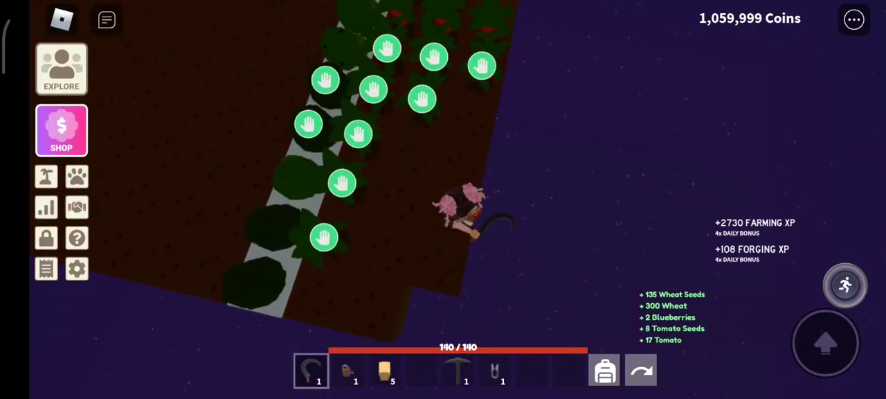
pyautogui.press('e')
pyautogui.press('e')
pyautogui.press('e')
pyautogui.press('e')
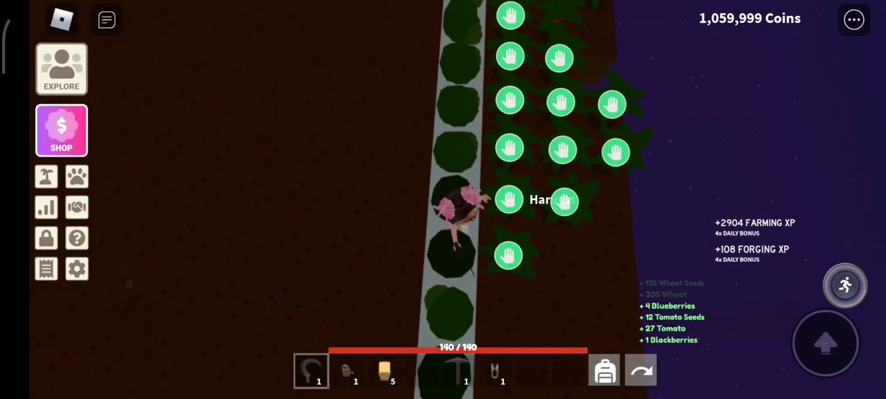
pyautogui.press('e')
pyautogui.press('e')
pyautogui.press('e')
pyautogui.press('e')
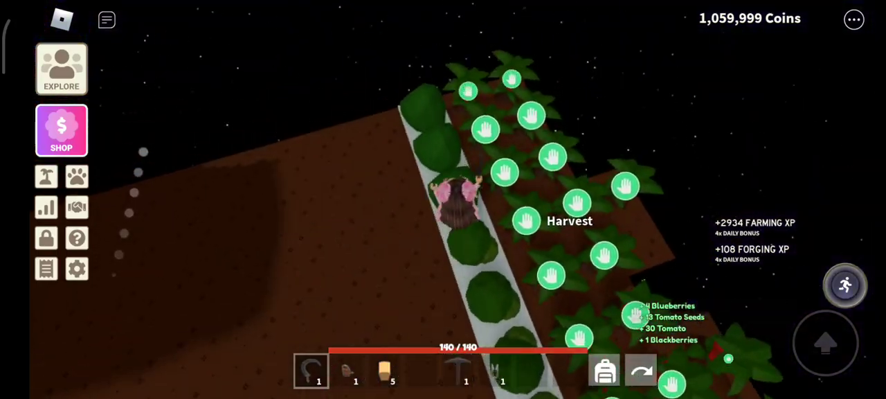
pyautogui.press('e')
pyautogui.press('e')
pyautogui.press('e')
pyautogui.press('e')
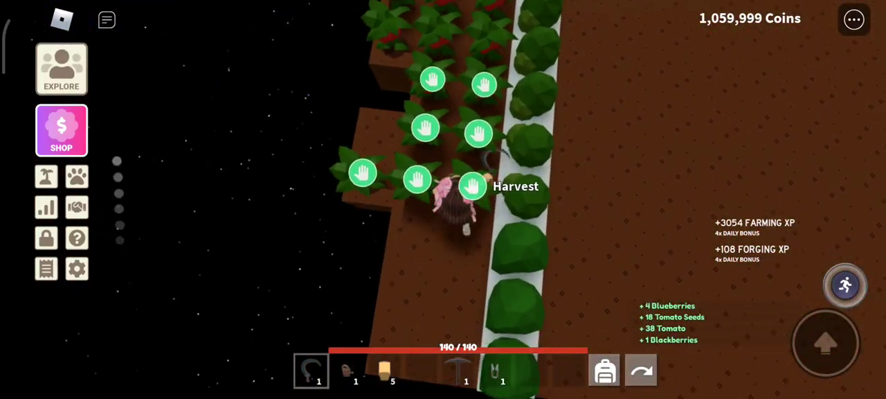
pyautogui.press('e')
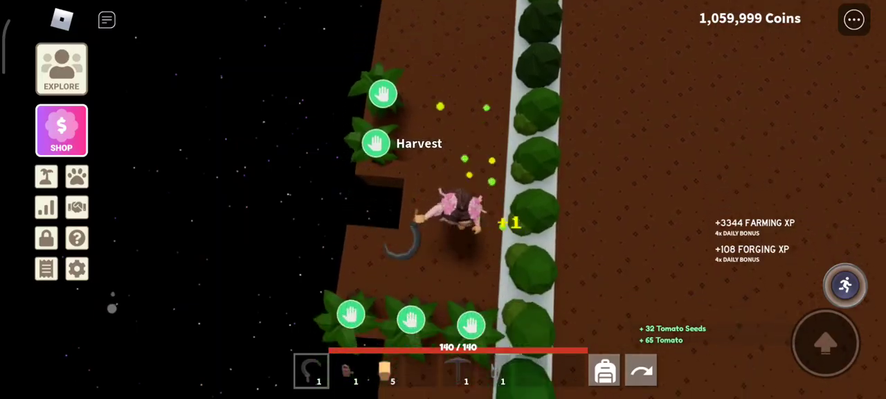
pyautogui.press('e')
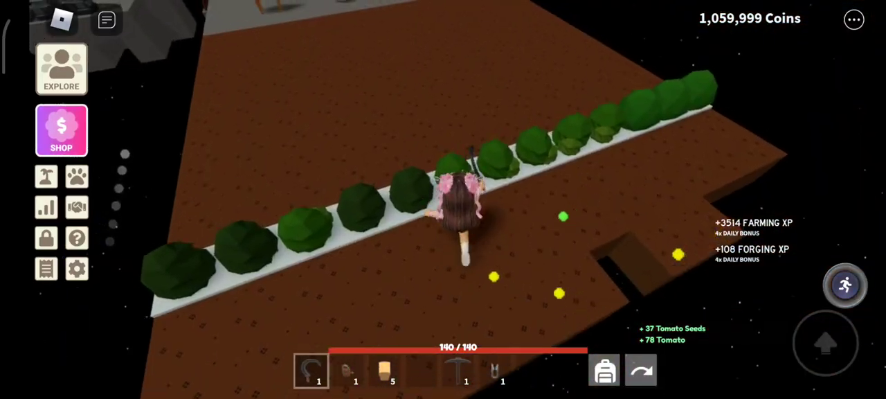
# Step: Check the harvest in the inventory, then climb the stairs and cross the top platform
pyautogui.press('Tab')
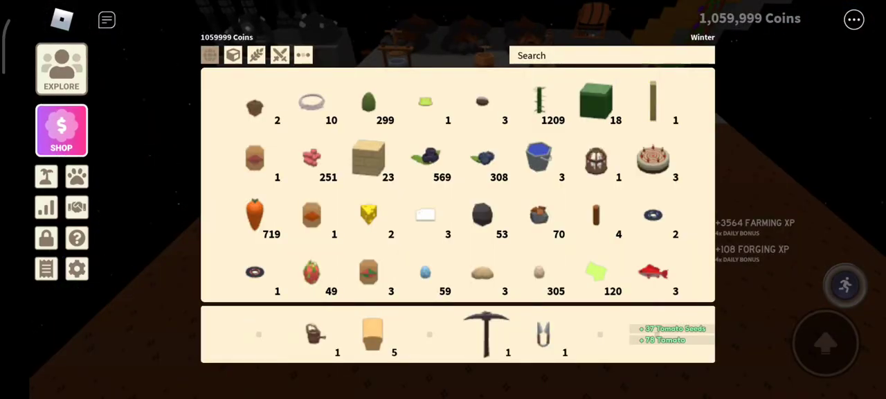
pyautogui.scroll(-2, 456, 187)
pyautogui.scroll(-5, 457, 187)
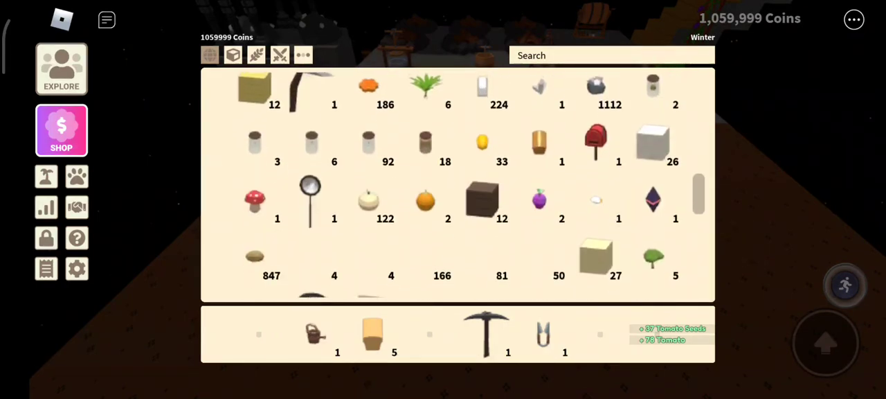
pyautogui.press('Tab')
pyautogui.press('w')
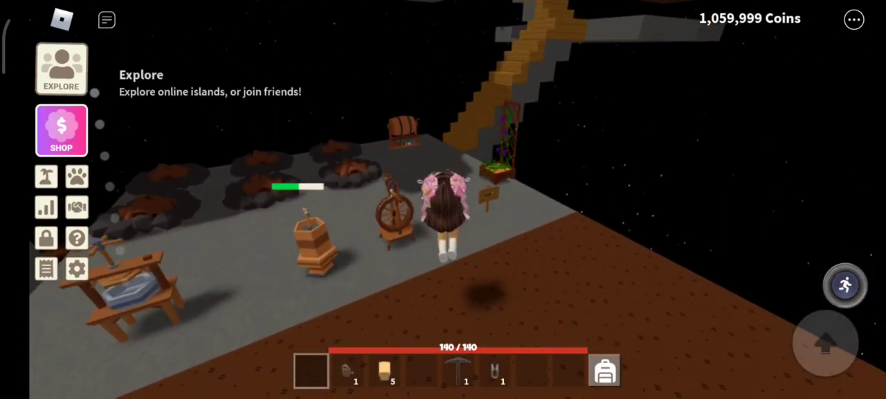
pyautogui.press('w')
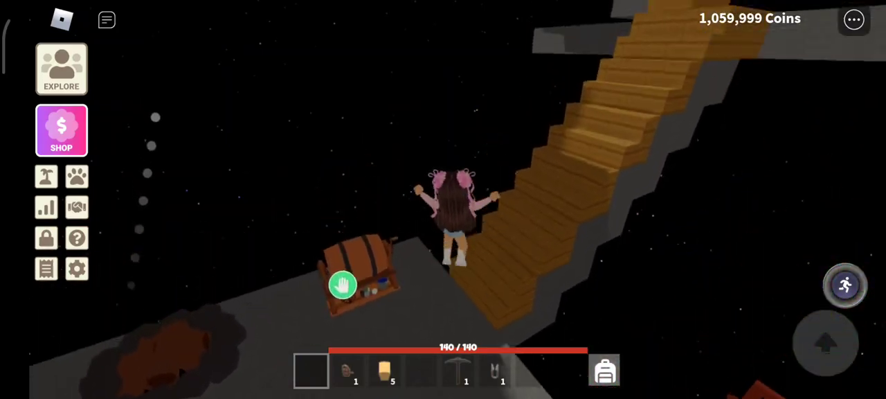
pyautogui.press('w')
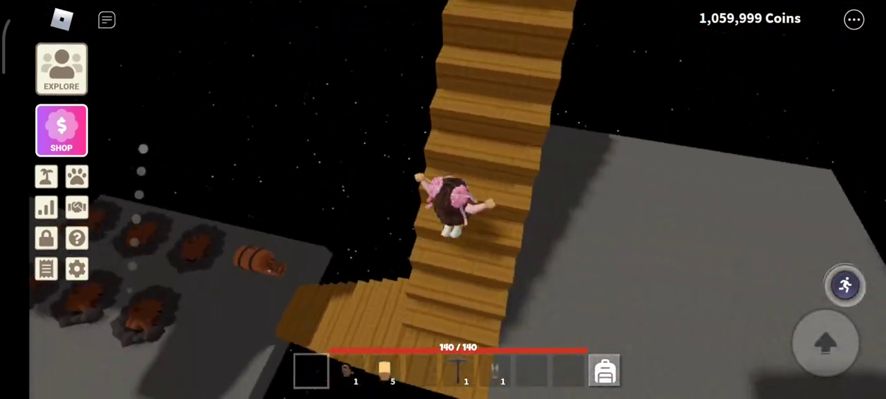
pyautogui.press('w')
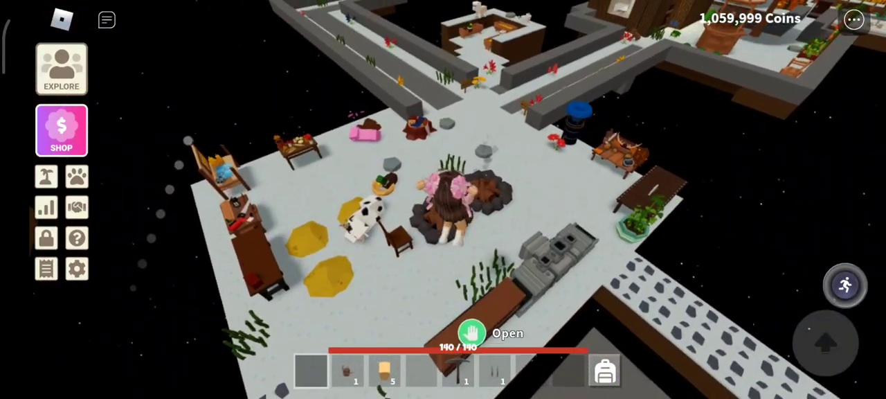
# Step: Follow the grey walkway across the island and climb the wooden stairs
pyautogui.press('w')
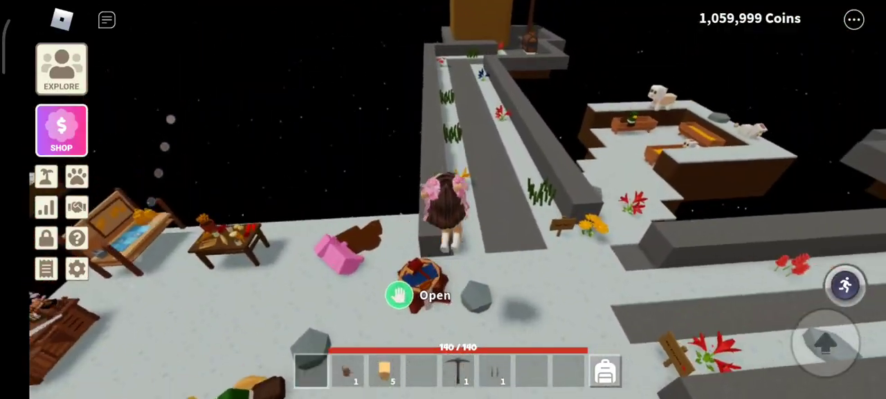
pyautogui.press('w')
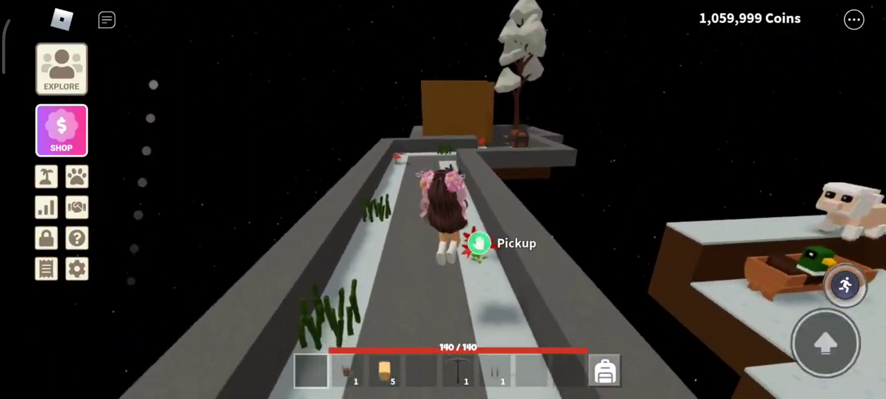
pyautogui.press('w')
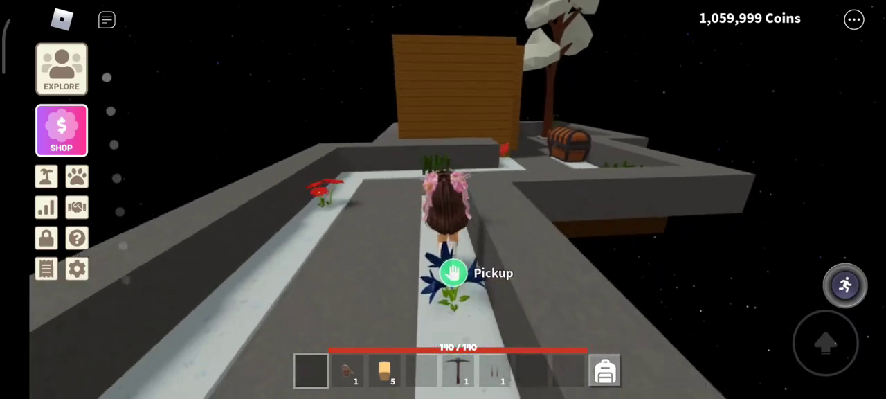
pyautogui.press('w')
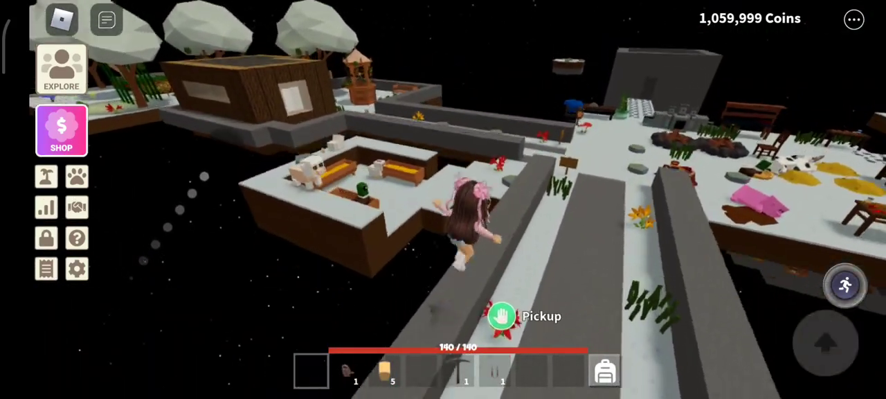
pyautogui.press('w')
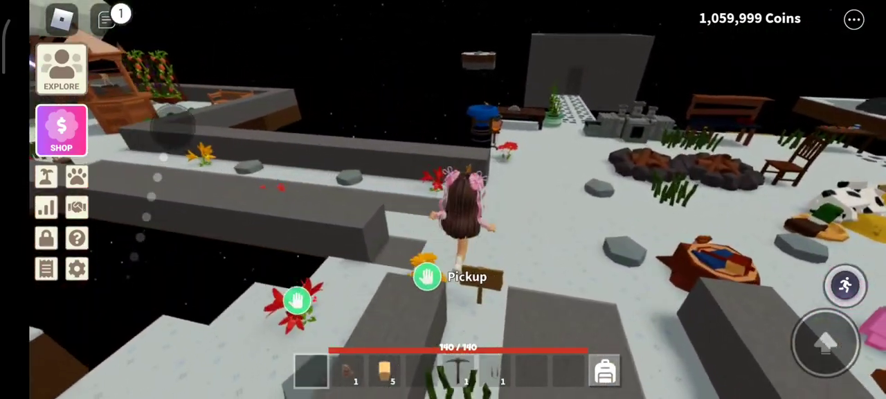
pyautogui.press('w')
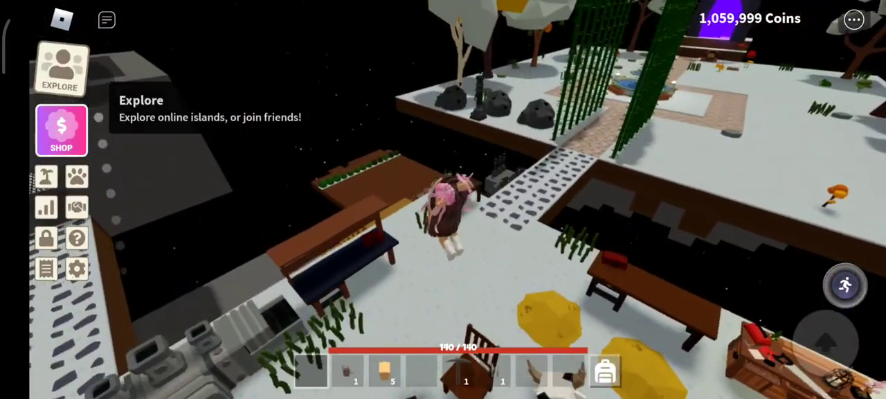
pyautogui.press('w')
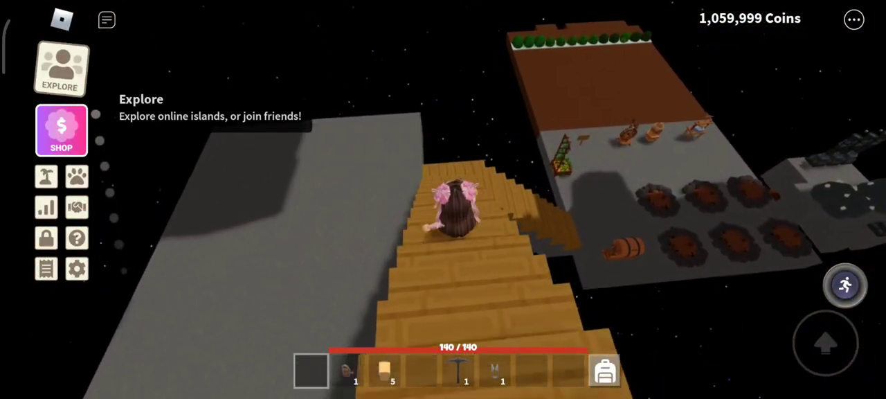
# Step: Move the 142 wheat seeds into the hotbar and walk to the field's edge
pyautogui.press('e')
pyautogui.scroll(-3, 457, 180)
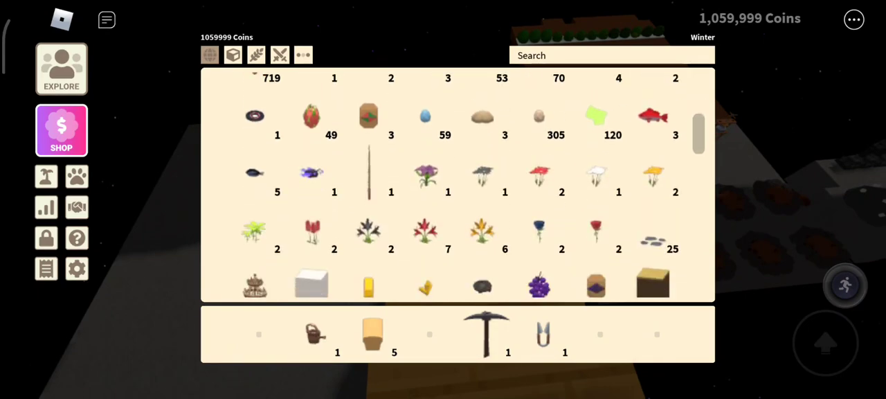
pyautogui.scroll(-3, 457, 180)
pyautogui.scroll(-2, 457, 180)
pyautogui.scroll(-3, 457, 180)
pyautogui.scroll(-3, 457, 180)
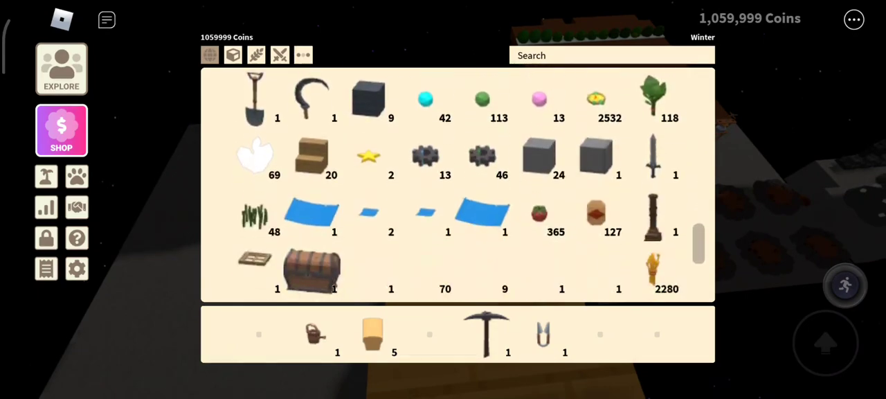
pyautogui.scroll(-2, 457, 180)
pyautogui.scroll(-1, 457, 180)
pyautogui.press('e')
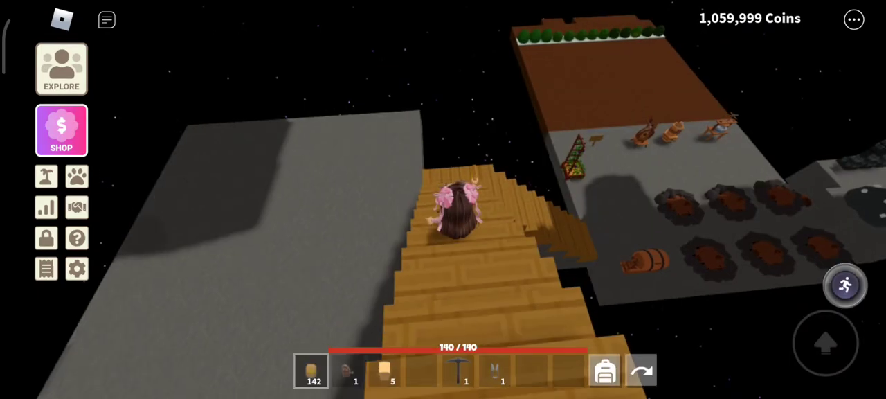
pyautogui.moveTo(485, 207); pyautogui.dragTo(277, 208)
pyautogui.press('w')
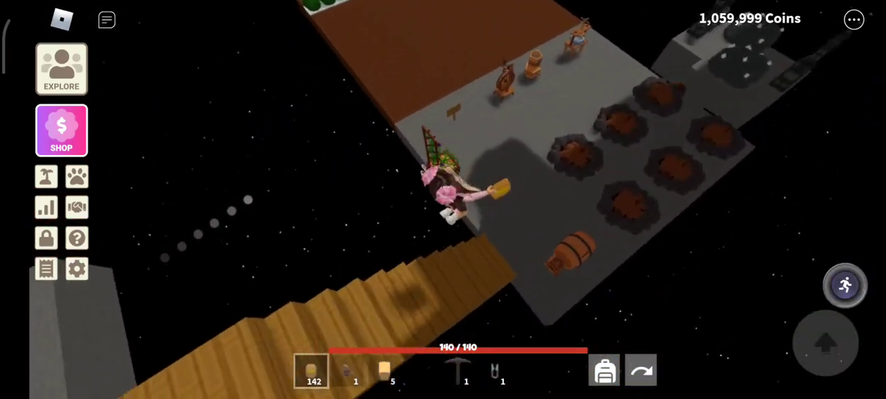
# Step: Sow wheat seeds walking up and down the dirt field toward the tree row
pyautogui.press('w')
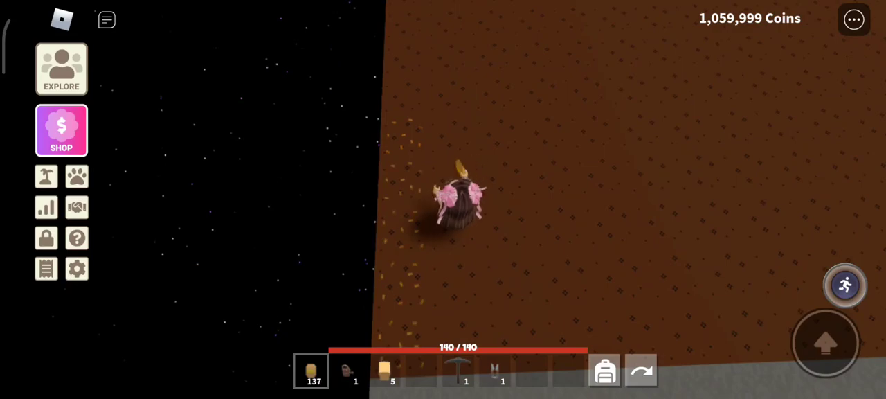
pyautogui.press('w')
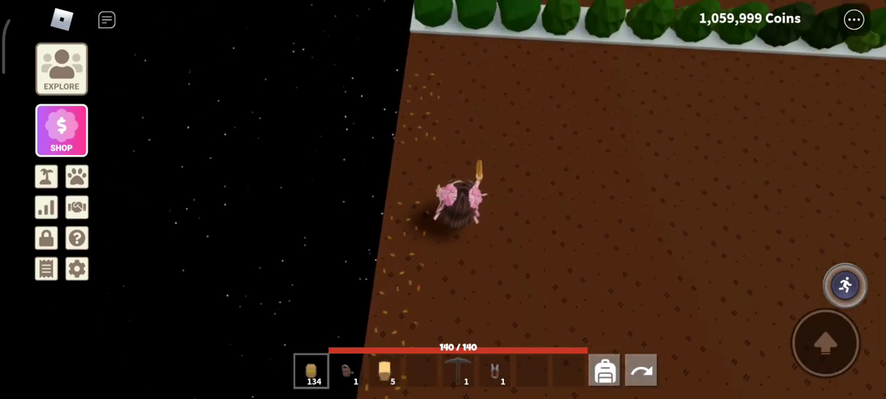
pyautogui.press('w')
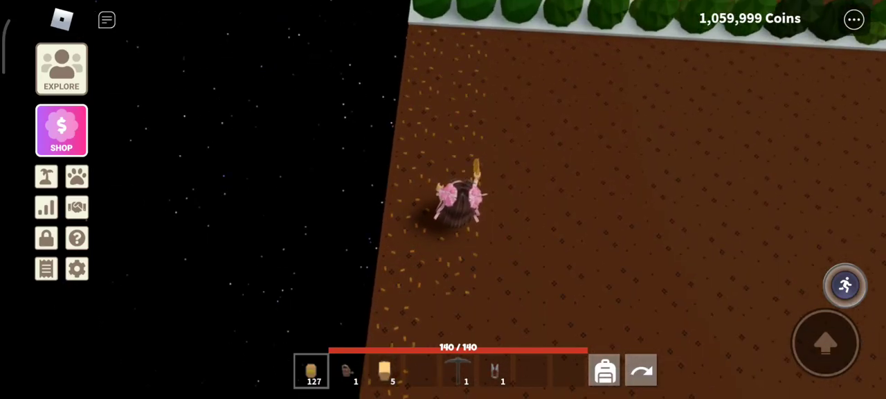
pyautogui.press('s')
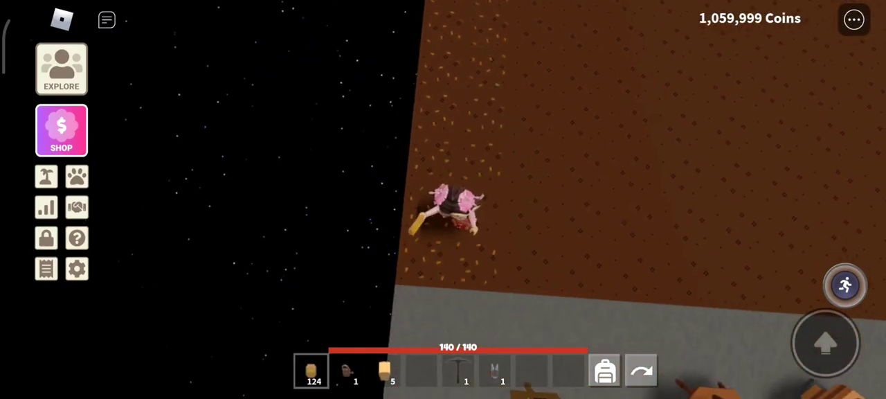
pyautogui.press('w')
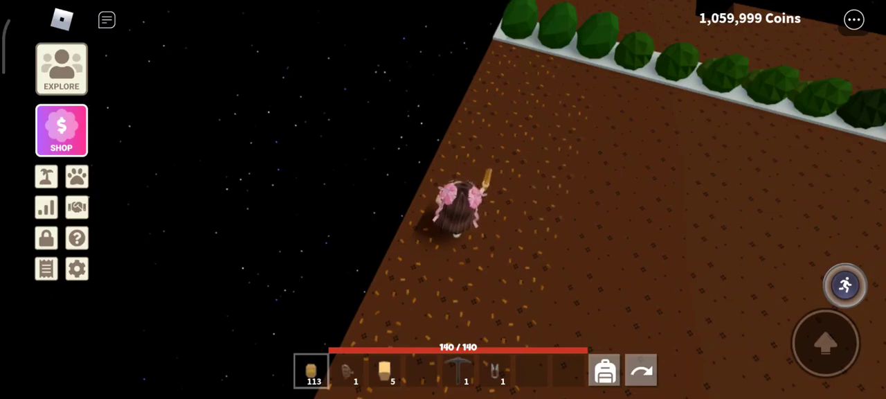
pyautogui.press('w')
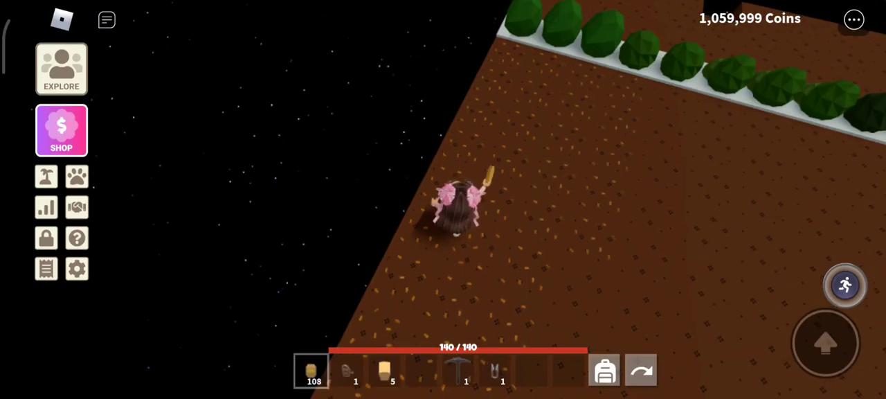
pyautogui.press('s')
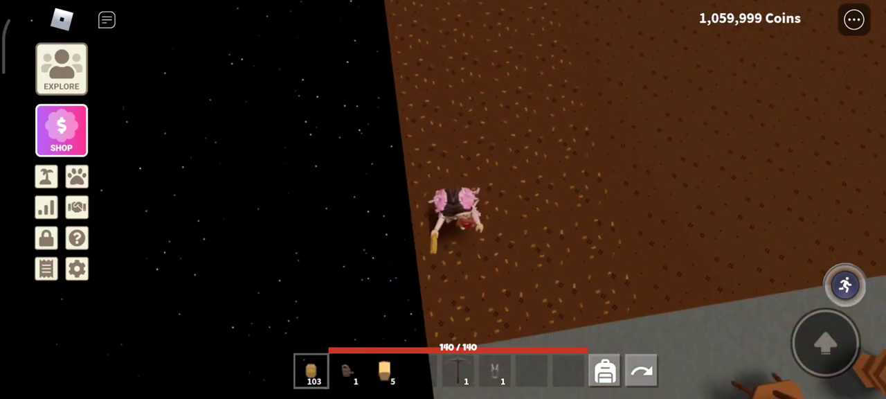
pyautogui.press('w')
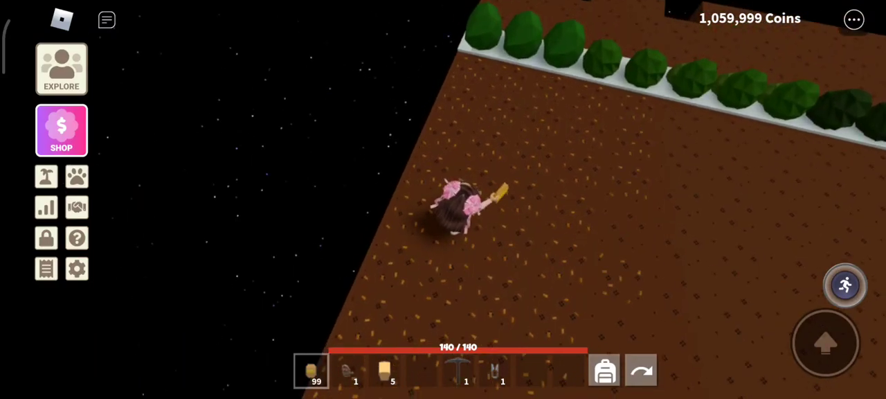
pyautogui.press('s')
pyautogui.press('s')
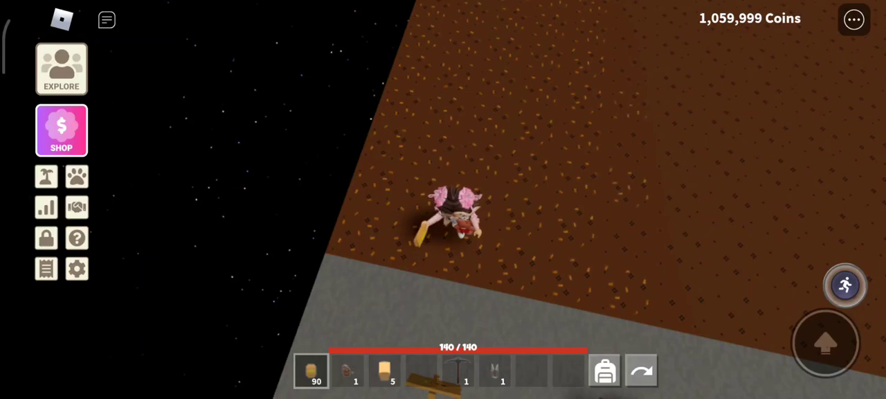
pyautogui.press('w')
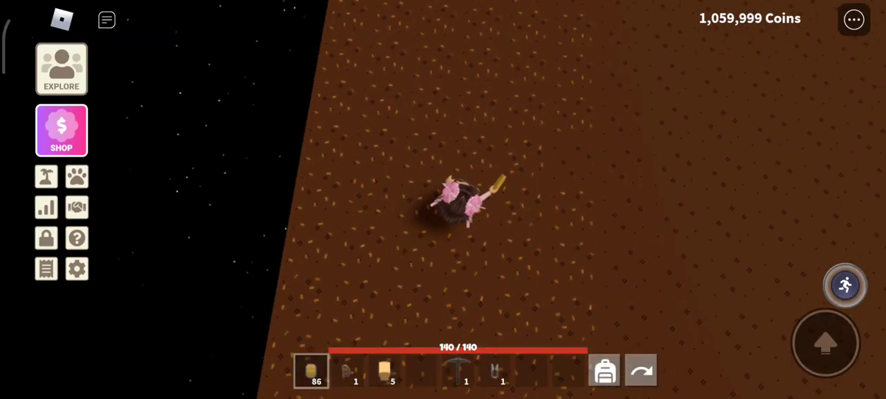
pyautogui.press('w')
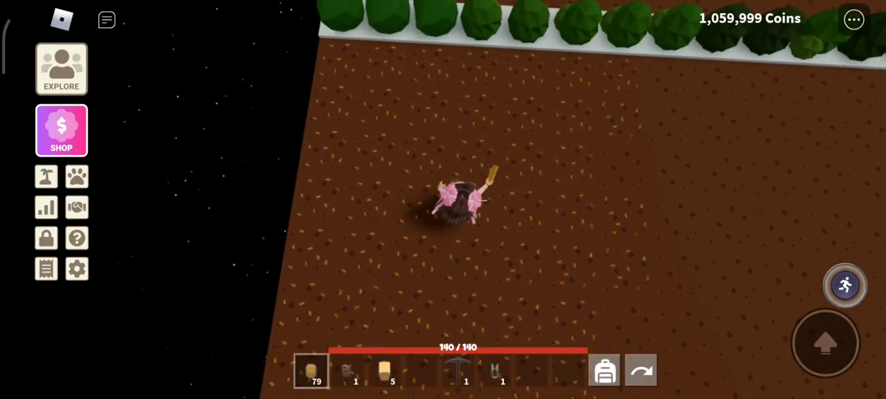
# Step: Sow the remaining dirt toward the bushes, leaving 12 seeds
pyautogui.moveTo(623, 208); pyautogui.dragTo(346, 208)
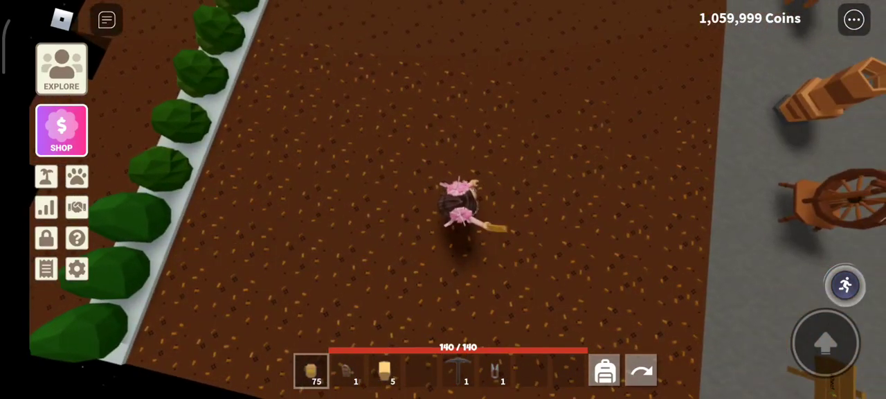
pyautogui.moveTo(624, 208); pyautogui.dragTo(346, 208)
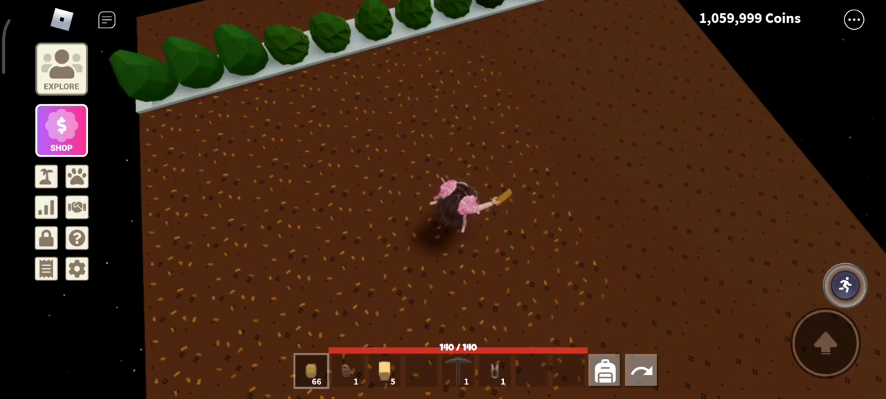
pyautogui.moveTo(623, 207); pyautogui.dragTo(346, 207)
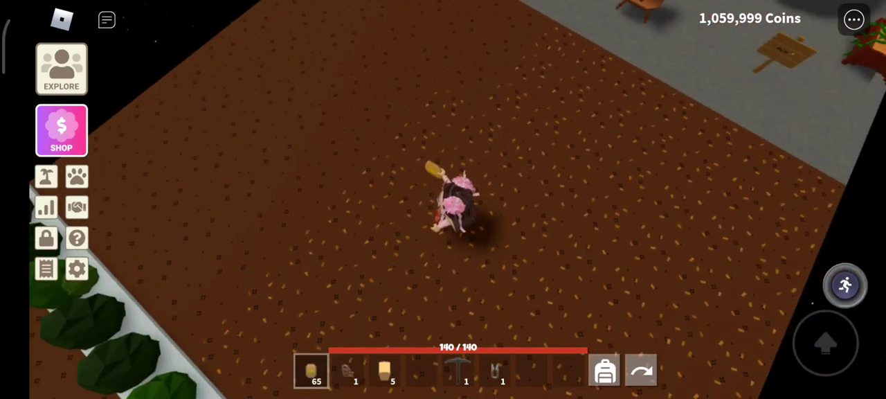
pyautogui.moveTo(623, 207); pyautogui.dragTo(347, 208)
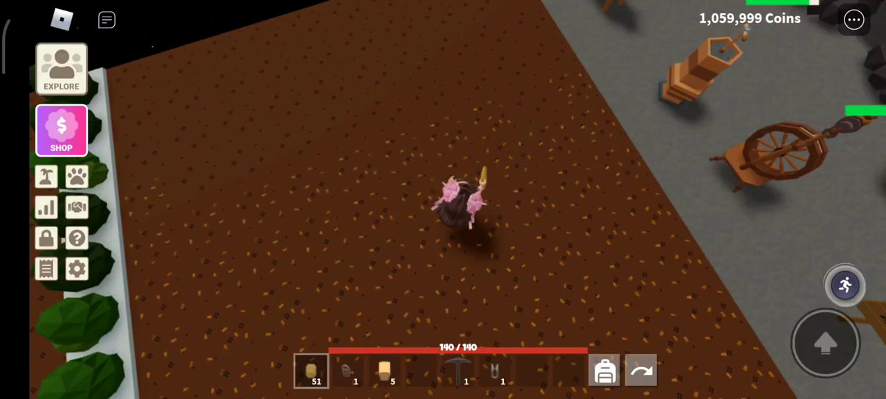
pyautogui.moveTo(624, 208); pyautogui.dragTo(277, 208)
pyautogui.moveTo(623, 208); pyautogui.dragTo(346, 207)
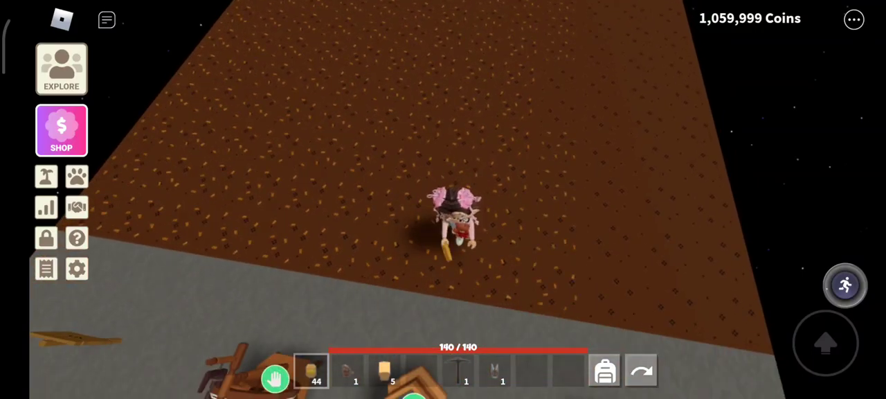
pyautogui.moveTo(623, 207); pyautogui.dragTo(346, 208)
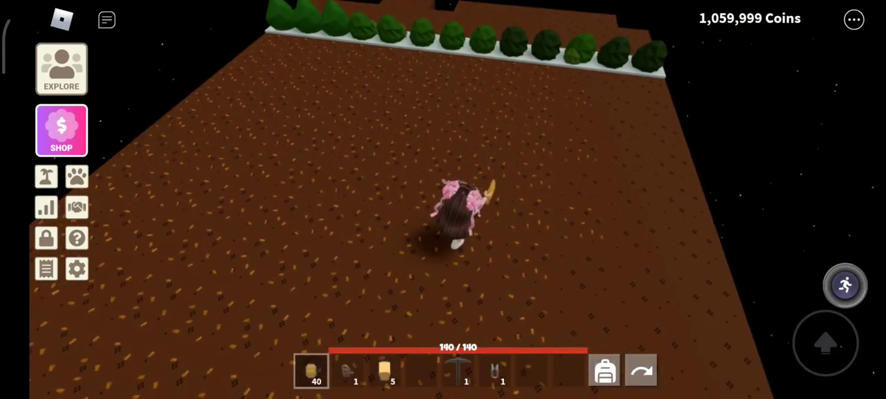
pyautogui.moveTo(623, 208); pyautogui.dragTo(346, 138)
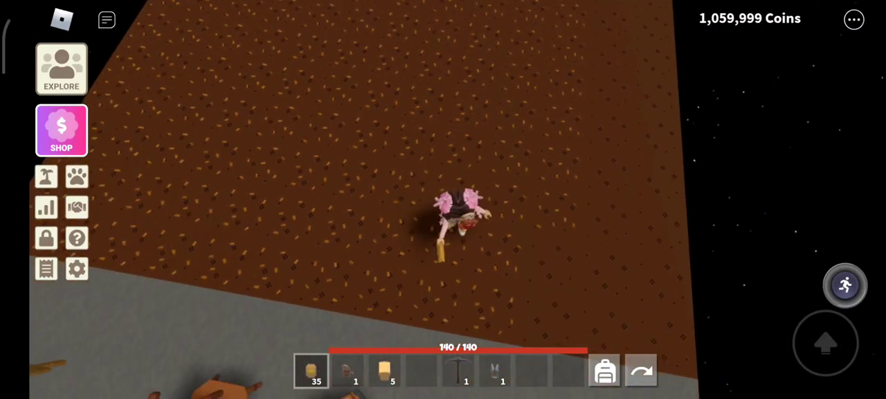
pyautogui.moveTo(623, 207); pyautogui.dragTo(415, 139)
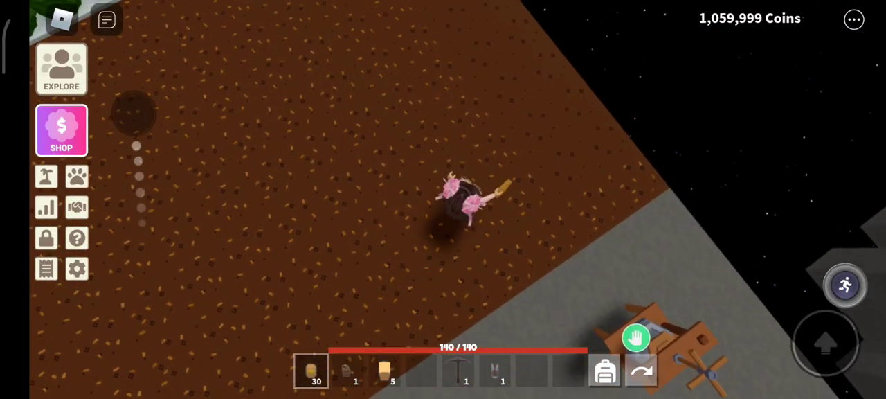
pyautogui.moveTo(623, 207); pyautogui.dragTo(415, 138)
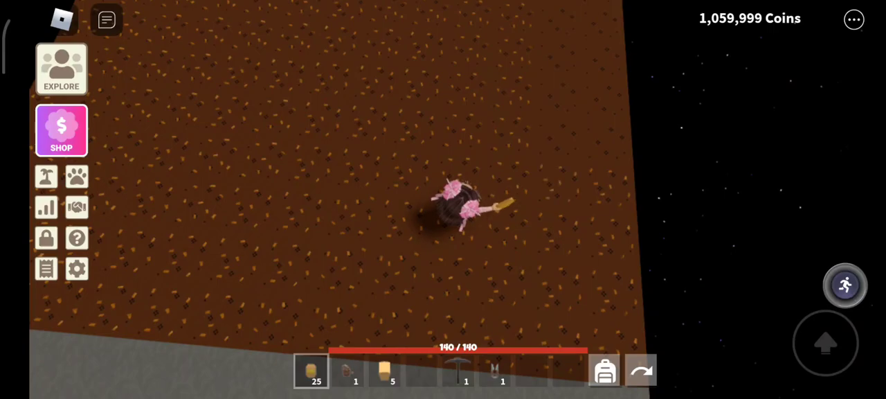
pyautogui.moveTo(623, 207); pyautogui.dragTo(484, 138)
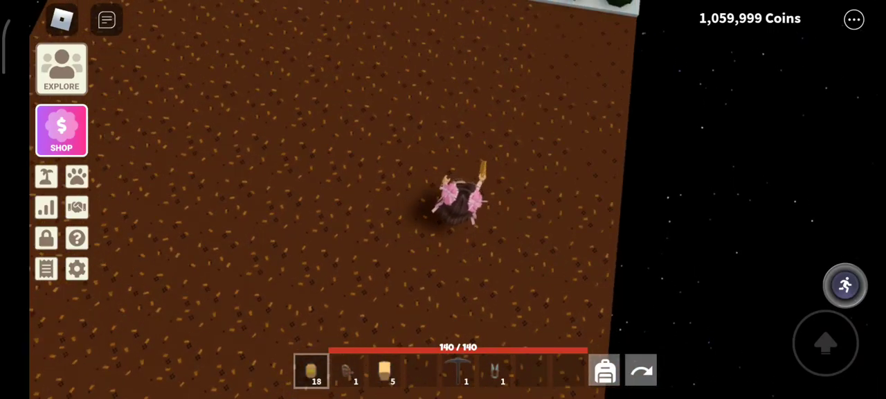
pyautogui.moveTo(416, 103); pyautogui.dragTo(416, 242)
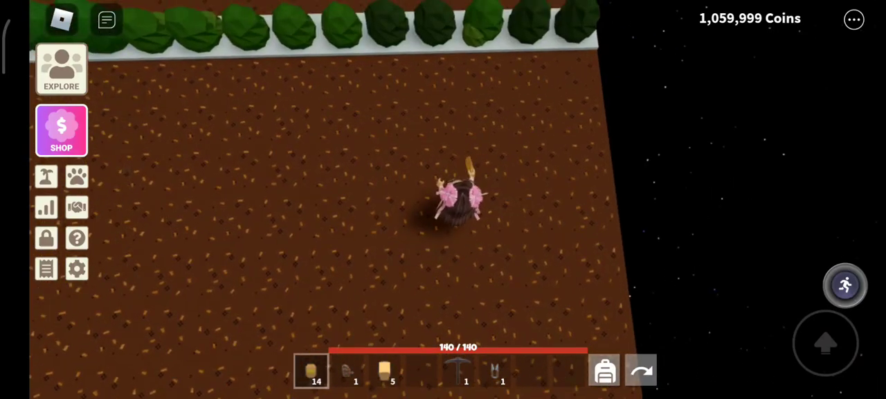
pyautogui.moveTo(624, 207); pyautogui.dragTo(415, 104)
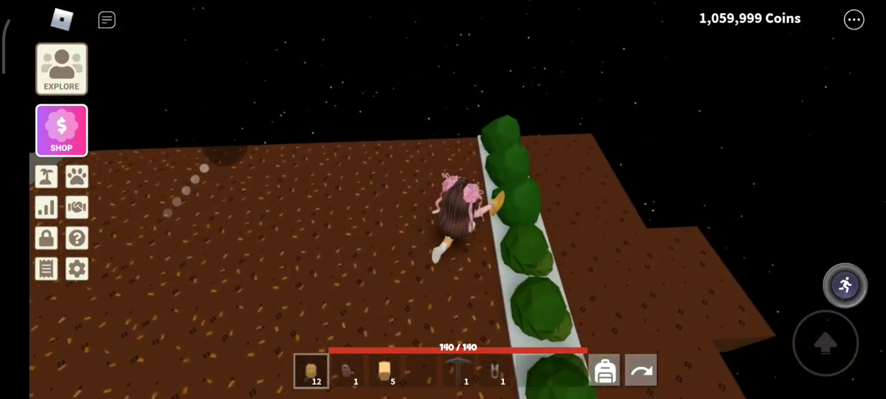
# Step: Pull the 127 Tomato Seeds from the backpack into the hotbar
pyautogui.click(604, 372)
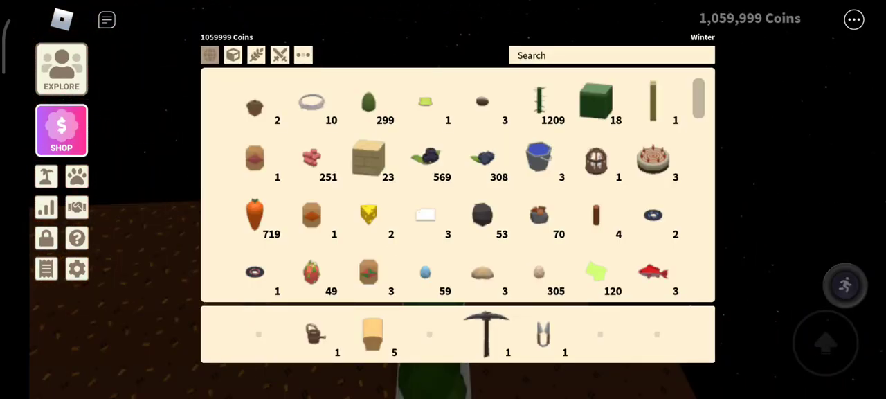
pyautogui.scroll(-5, 457, 187)
pyautogui.scroll(-5, 457, 187)
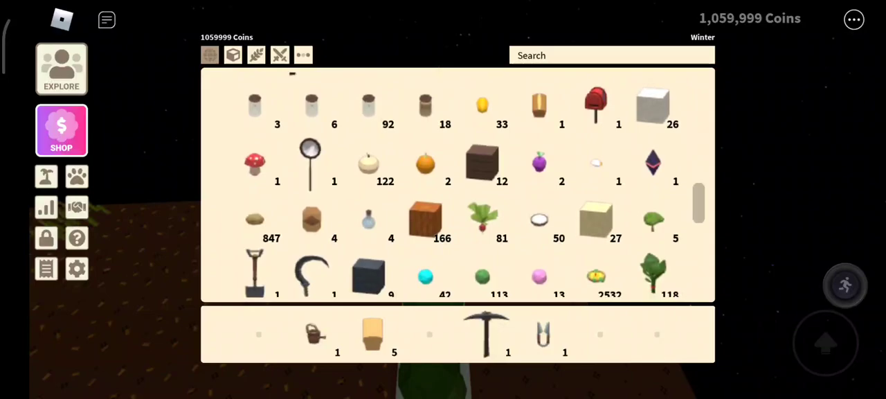
pyautogui.scroll(-5, 457, 187)
pyautogui.scroll(-3, 457, 187)
pyautogui.scroll(2, 457, 187)
pyautogui.moveTo(257, 220); pyautogui.dragTo(258, 336)
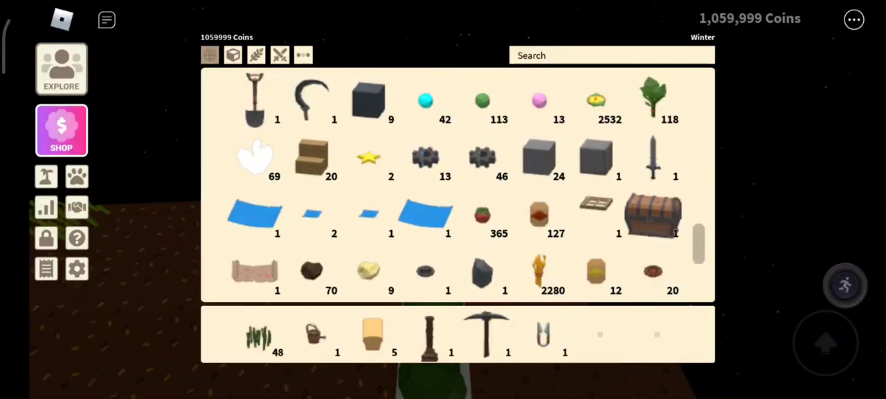
pyautogui.click(790, 207)
pyautogui.click(606, 371)
pyautogui.scroll(-5, 457, 187)
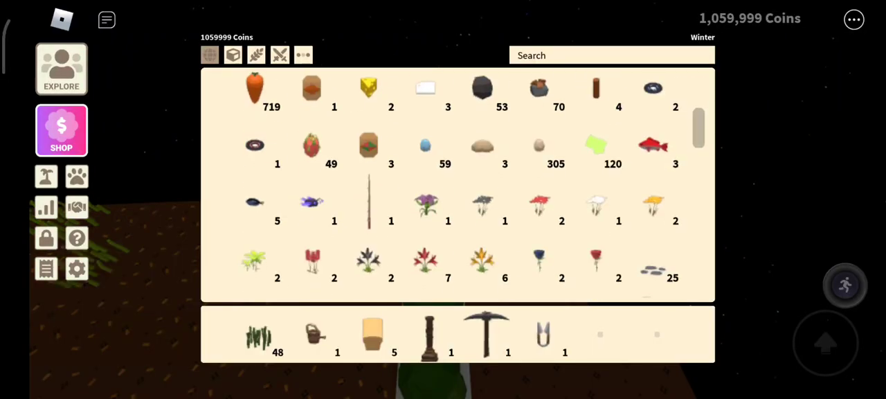
pyautogui.scroll(-5, 457, 187)
pyautogui.scroll(-3, 457, 187)
pyautogui.scroll(-4, 457, 187)
pyautogui.scroll(-3, 457, 187)
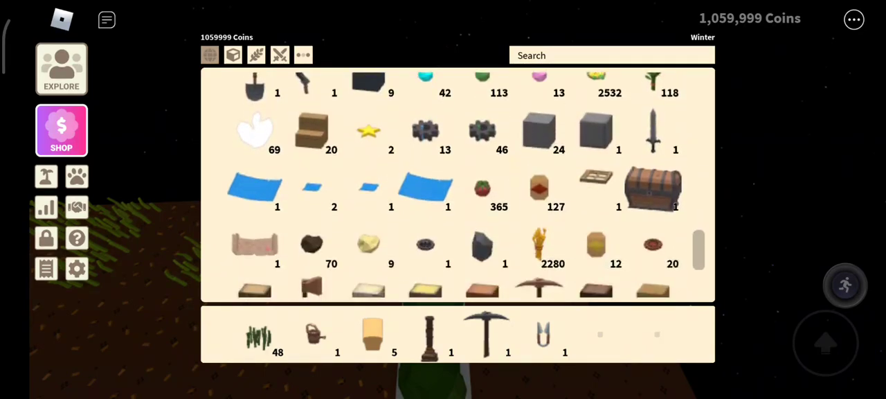
pyautogui.click(542, 188)
# Step: Equip the tomato seeds and plant the first ones in the dirt beside the bushes
pyautogui.click(533, 372)
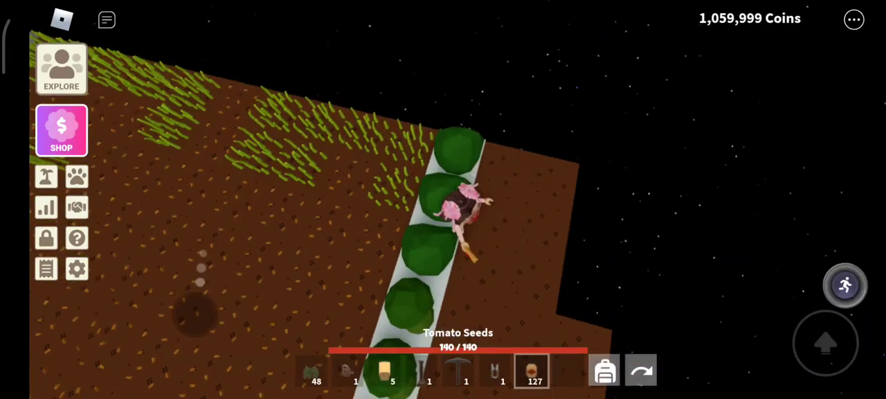
pyautogui.moveTo(443, 138); pyautogui.dragTo(277, 139)
pyautogui.click(506, 159)
pyautogui.click(572, 138)
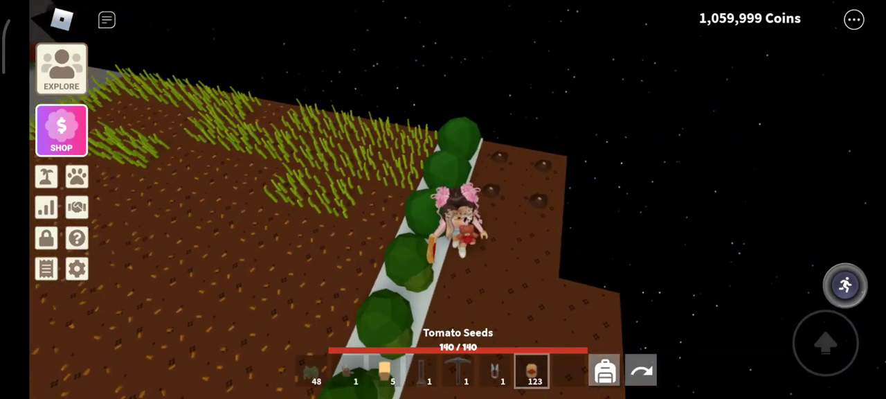
pyautogui.moveTo(623, 104); pyautogui.dragTo(484, 173)
pyautogui.click(582, 222)
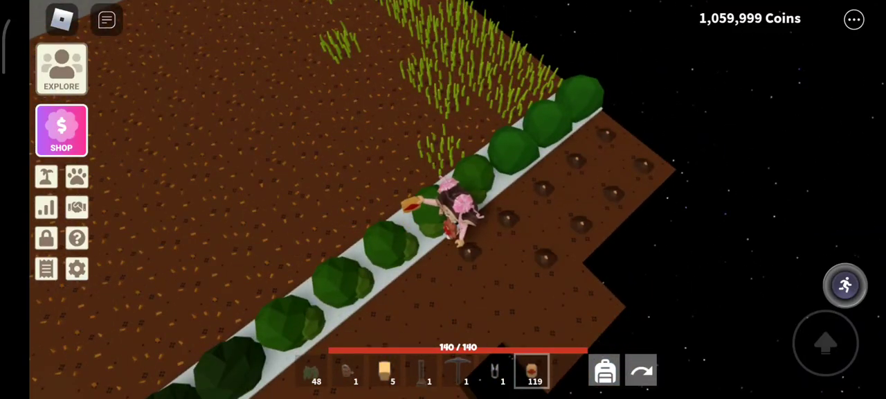
pyautogui.moveTo(623, 104); pyautogui.dragTo(484, 208)
pyautogui.click(540, 146)
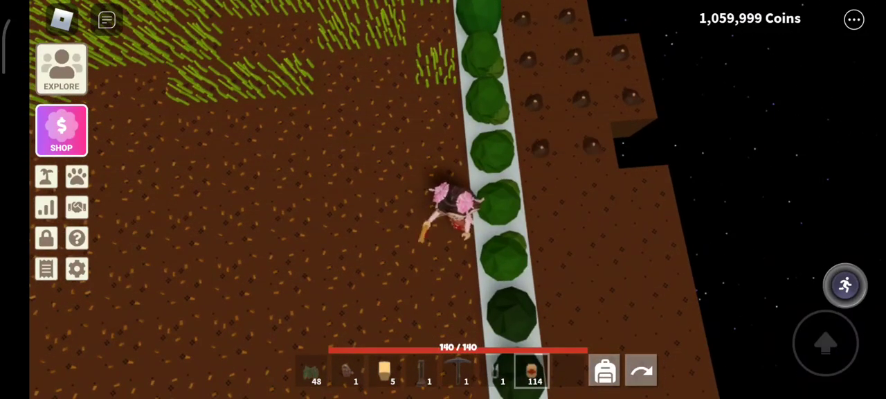
# Step: Plant more tomato seeds across the right plot, leaving 93
pyautogui.click(662, 241)
pyautogui.click(675, 294)
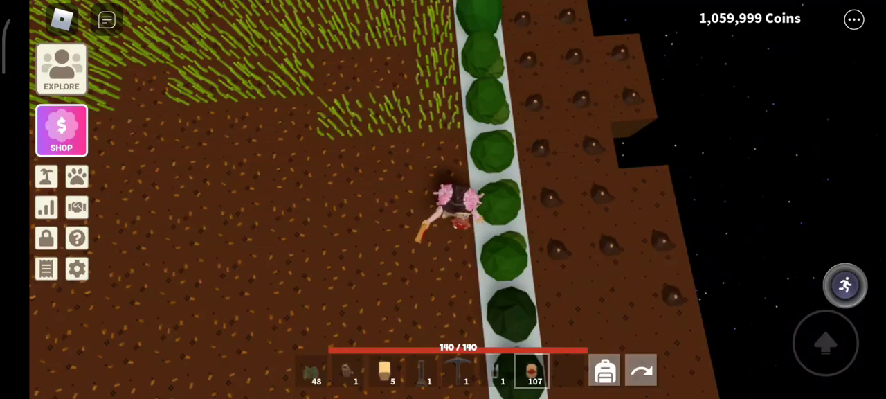
pyautogui.moveTo(623, 104); pyautogui.dragTo(485, 208)
pyautogui.click(658, 208)
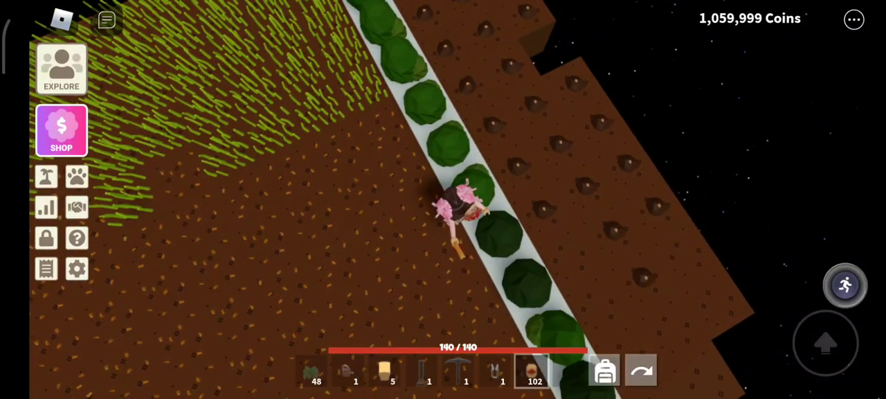
pyautogui.moveTo(623, 104); pyautogui.dragTo(485, 208)
pyautogui.click(498, 200)
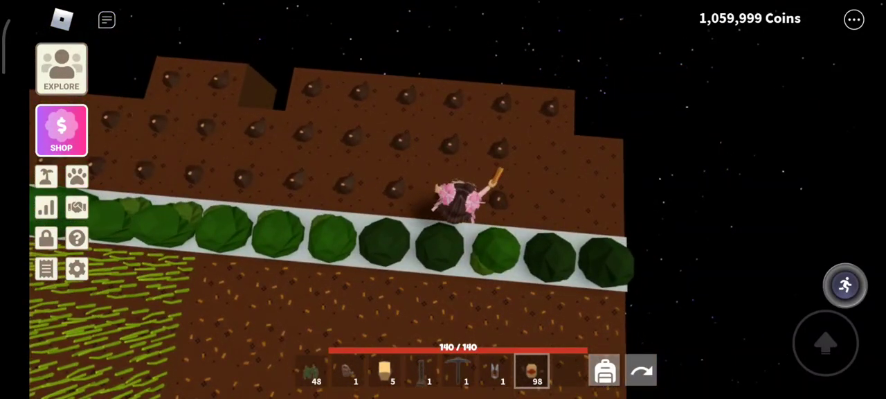
pyautogui.moveTo(623, 104); pyautogui.dragTo(416, 242)
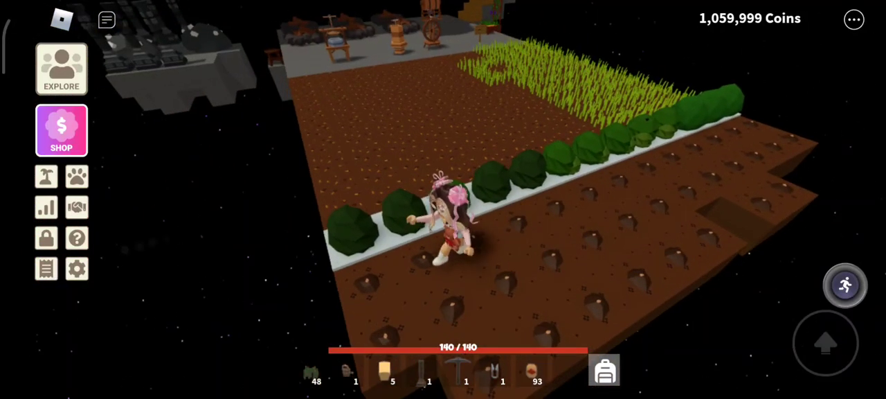
# Step: Collect a jar of honey from the hive
pyautogui.press('w')
pyautogui.press('w')
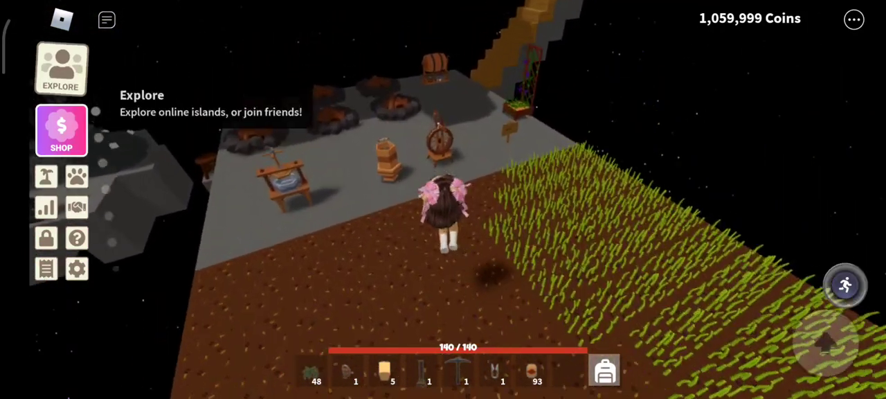
pyautogui.moveTo(623, 104); pyautogui.dragTo(450, 207)
pyautogui.click(518, 208)
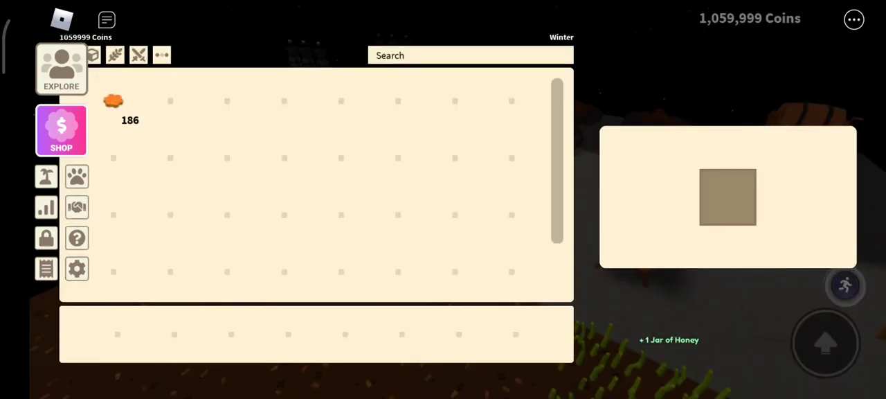
pyautogui.press('Escape')
# Step: Equip the Stone Pickaxe and mine the iron rocks, reaching 41 iron ore
pyautogui.press('w')
pyautogui.moveTo(624, 138); pyautogui.dragTo(347, 208)
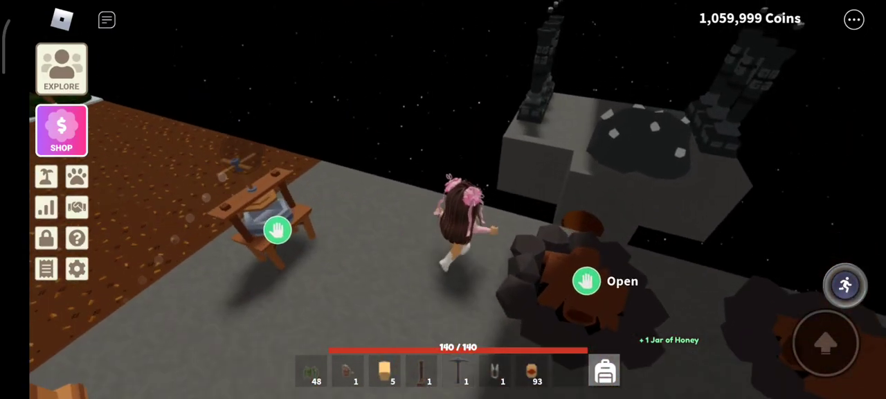
pyautogui.press('5')
pyautogui.click(623, 146)
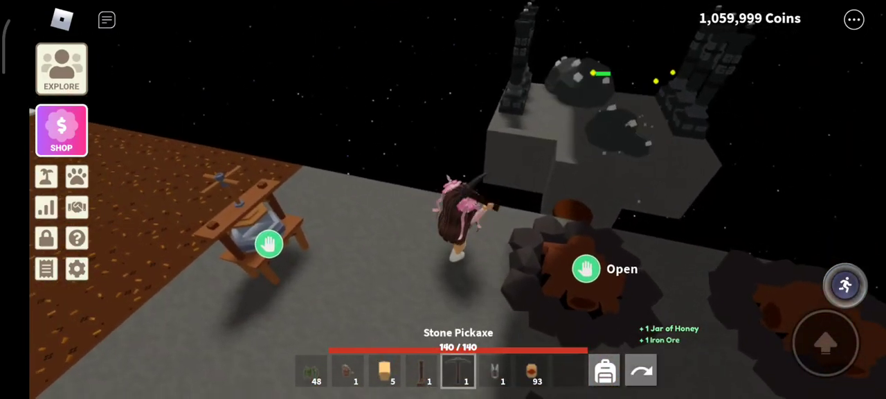
pyautogui.moveTo(623, 139); pyautogui.dragTo(450, 222)
pyautogui.click(512, 180)
pyautogui.moveTo(623, 173); pyautogui.dragTo(416, 242)
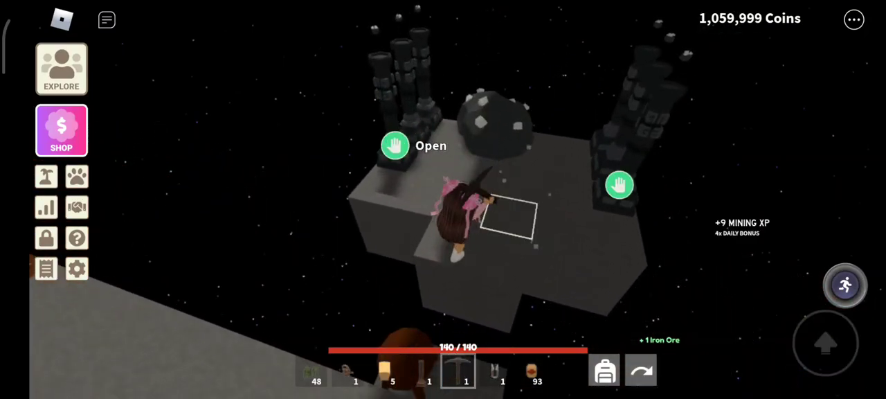
pyautogui.click(485, 159)
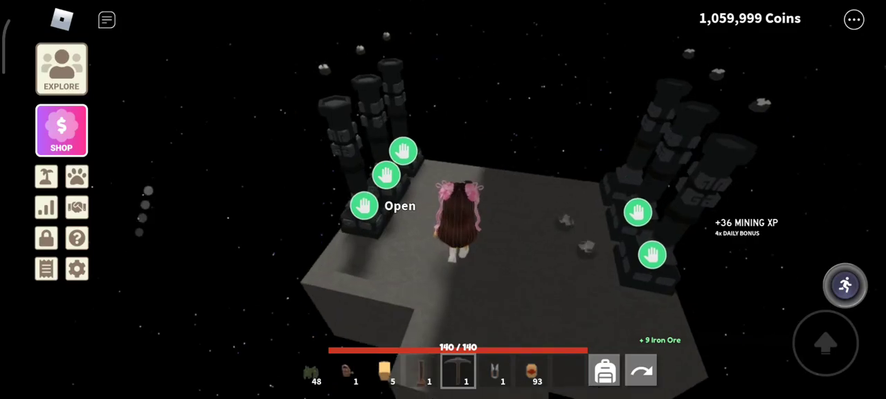
pyautogui.moveTo(554, 208); pyautogui.dragTo(526, 228)
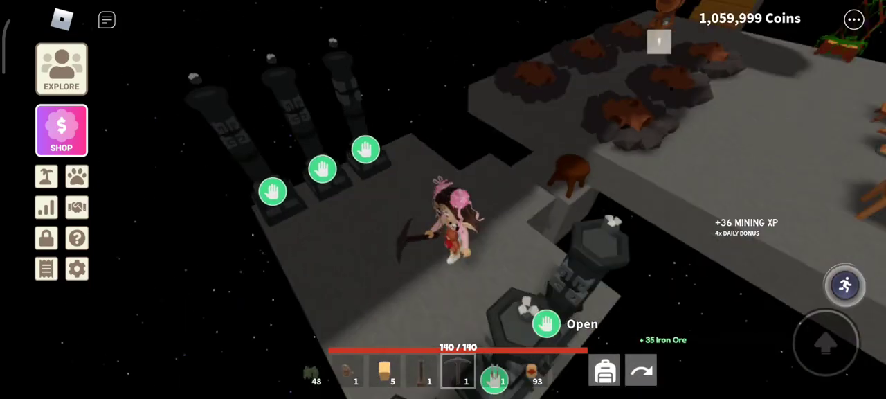
pyautogui.moveTo(554, 208); pyautogui.dragTo(346, 174)
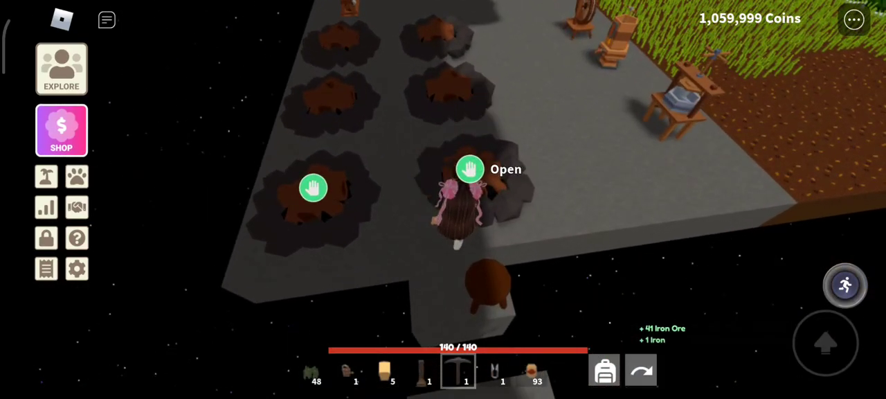